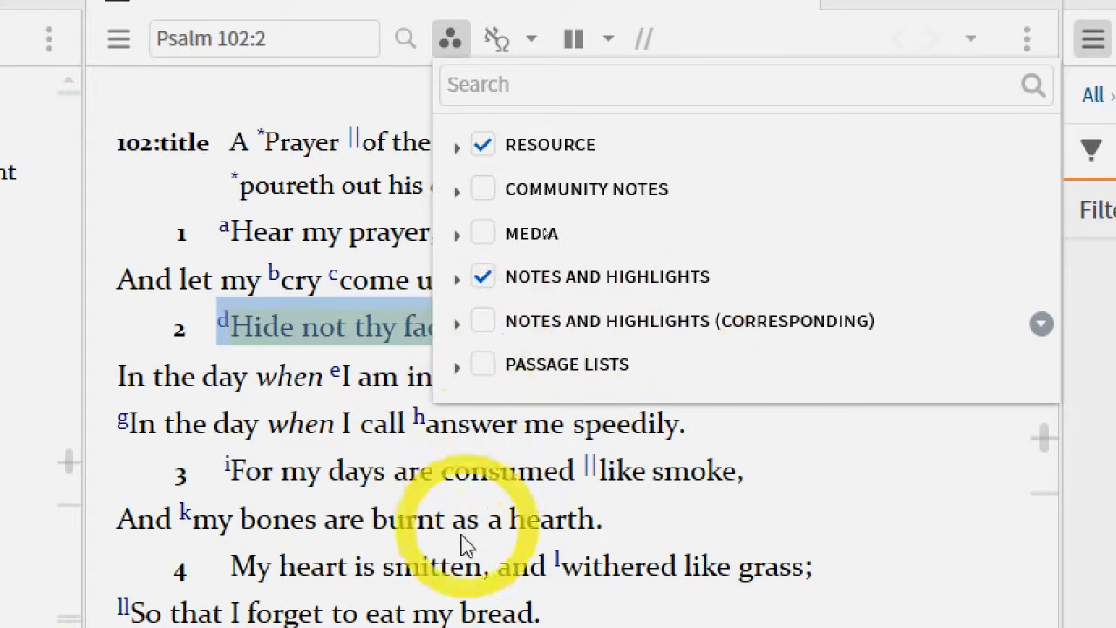
Highlight Psalm 102:1 from "my prayer, O LORD" through "come unto thee." in yellow in the King James Version
{"action": "left_click", "coordinate": [340, 452]}
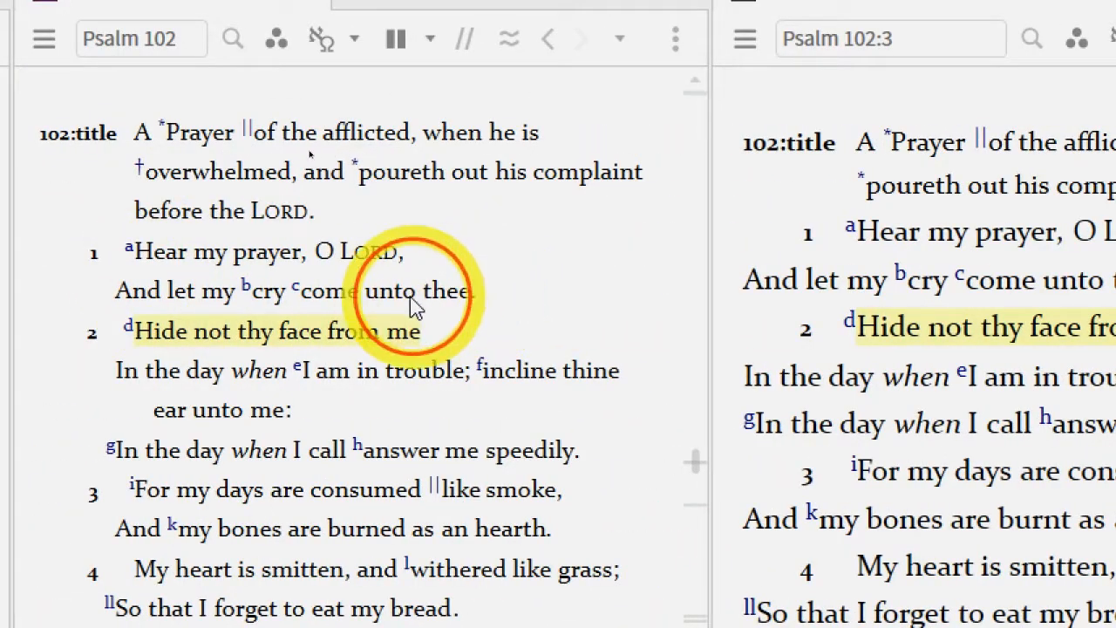
{"action": "left_click_drag", "start_coordinate": [476, 291], "coordinate": [207, 260]}
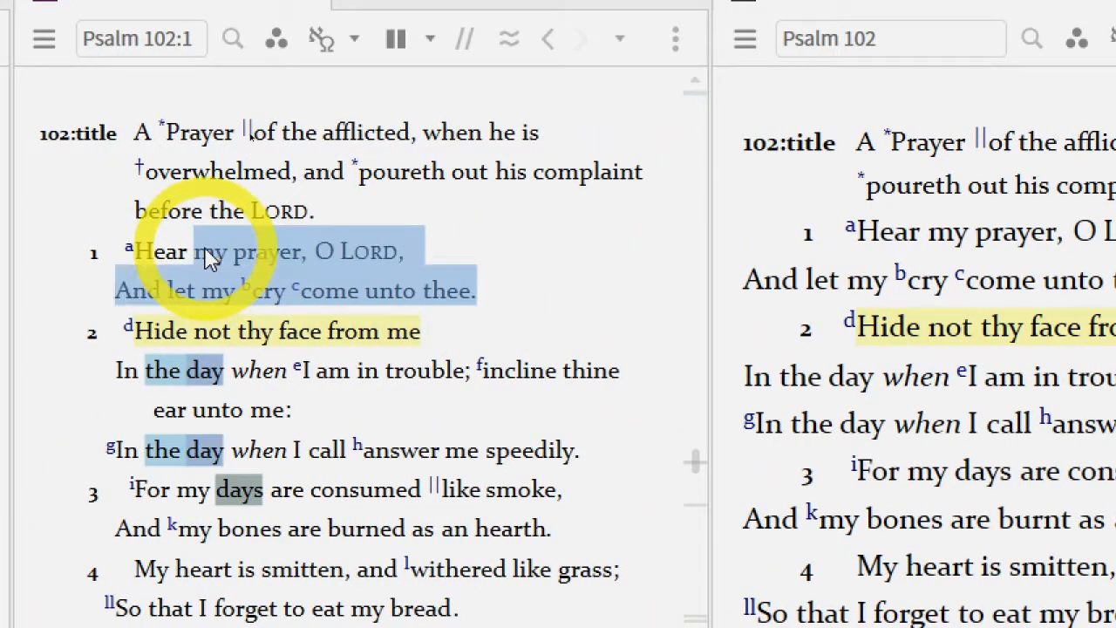
{"action": "key", "text": "y"}
{"action": "left_click", "coordinate": [537, 317]}
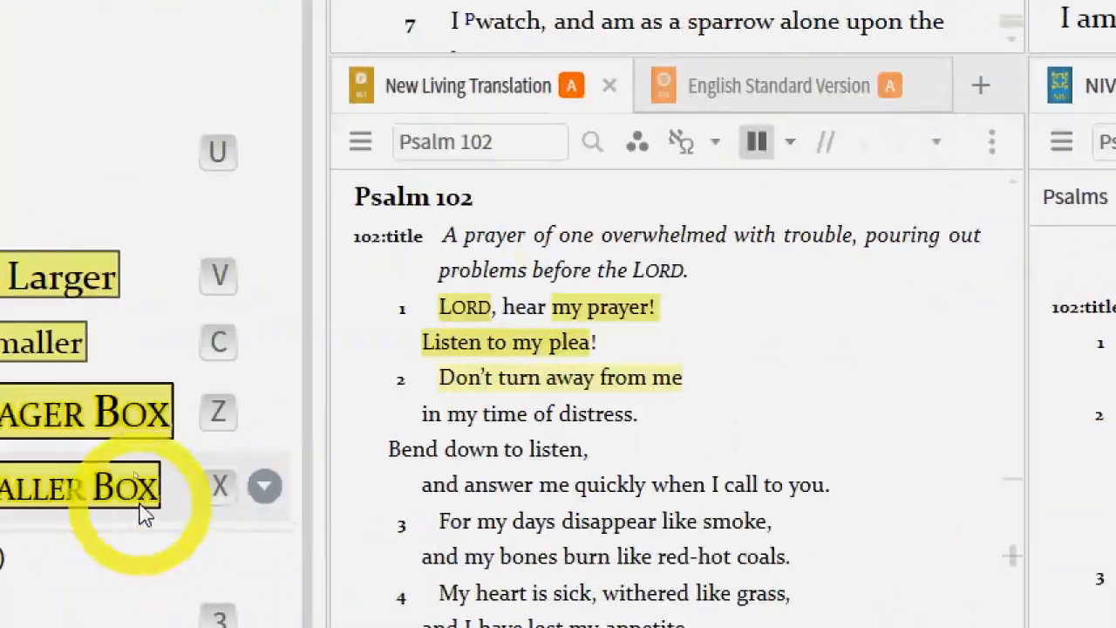
Highlight "Hear my prayer, O LORD," in verse 1 of the Cambridge Paragraph Bible in light yellow
{"action": "left_click", "coordinate": [644, 144]}
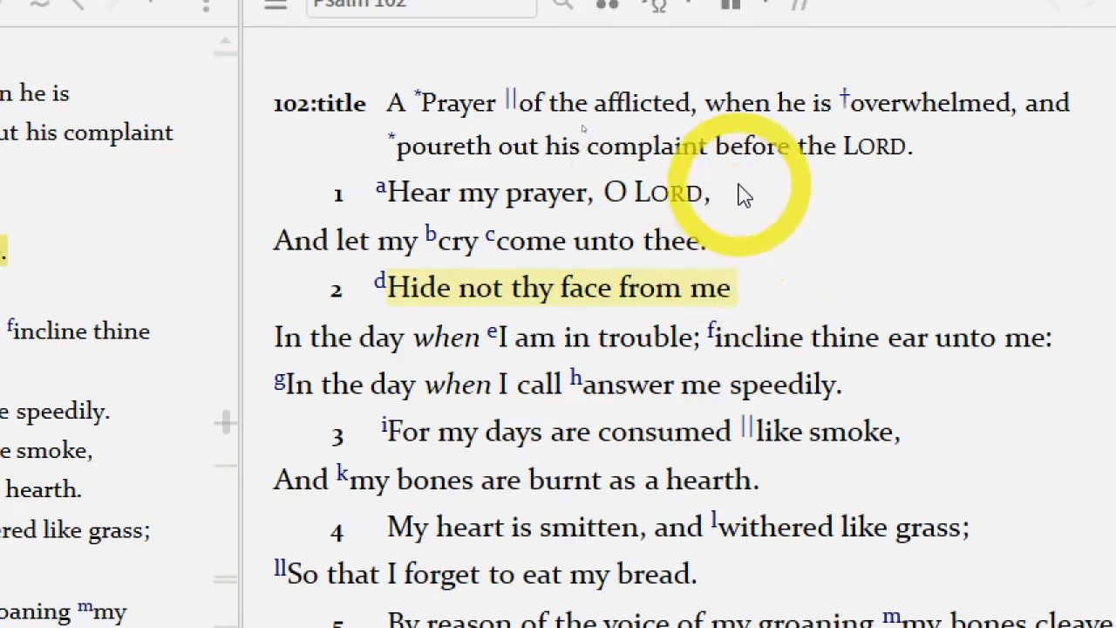
{"action": "left_click_drag", "start_coordinate": [713, 194], "coordinate": [437, 199]}
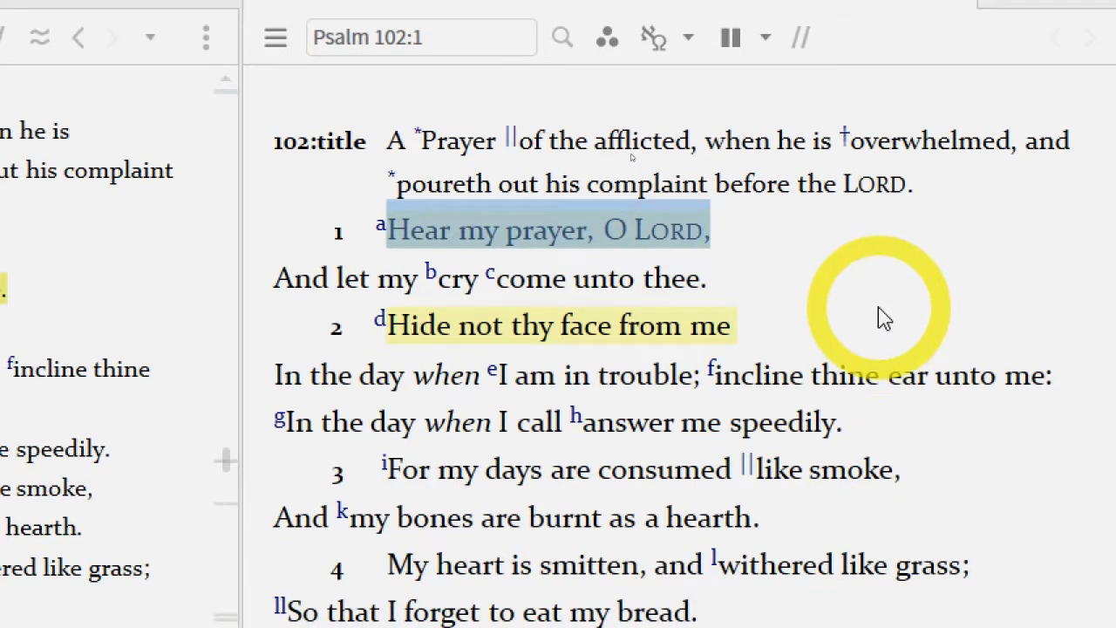
Compare the notes and highlights settings in the visual filters of the Cambridge Paragraph Bible and the New Living Translation
{"action": "left_click", "coordinate": [607, 89]}
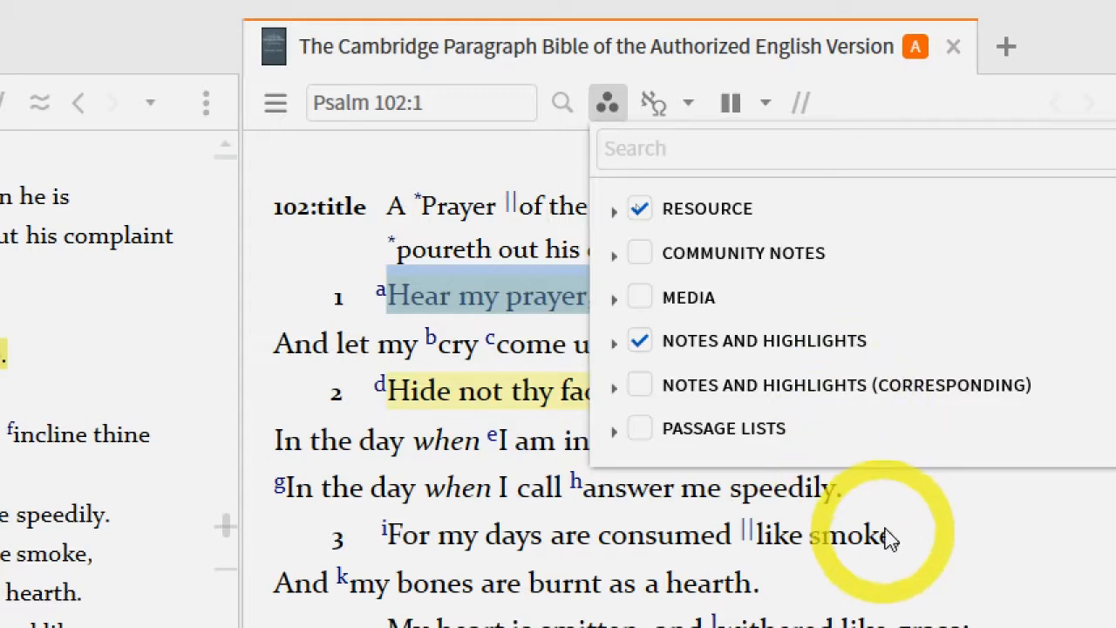
{"action": "left_click", "coordinate": [913, 521]}
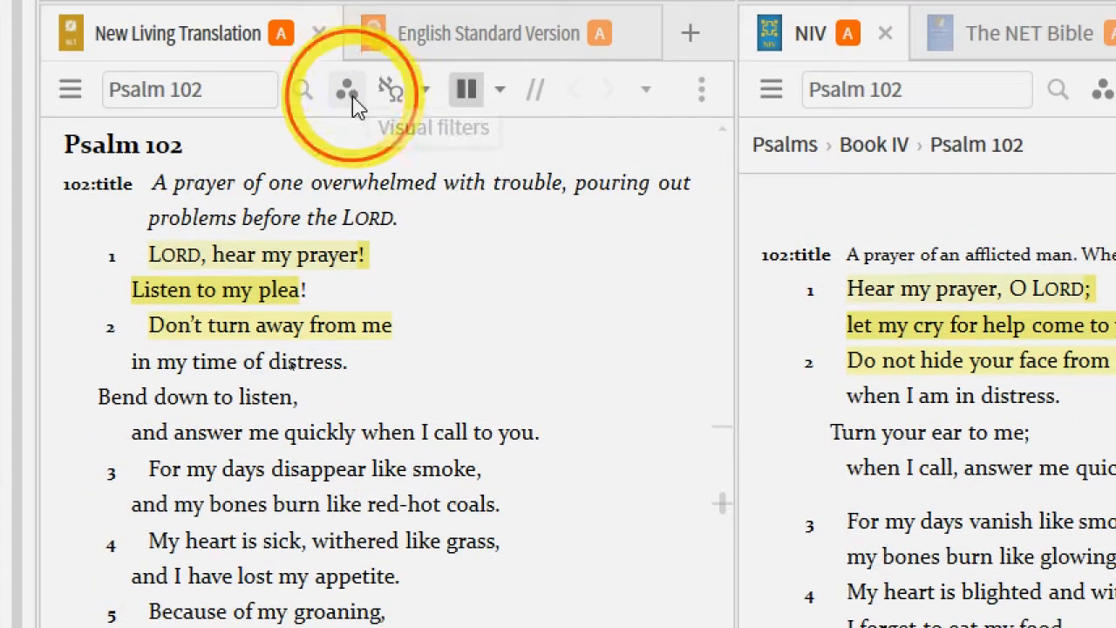
{"action": "left_click", "coordinate": [353, 98]}
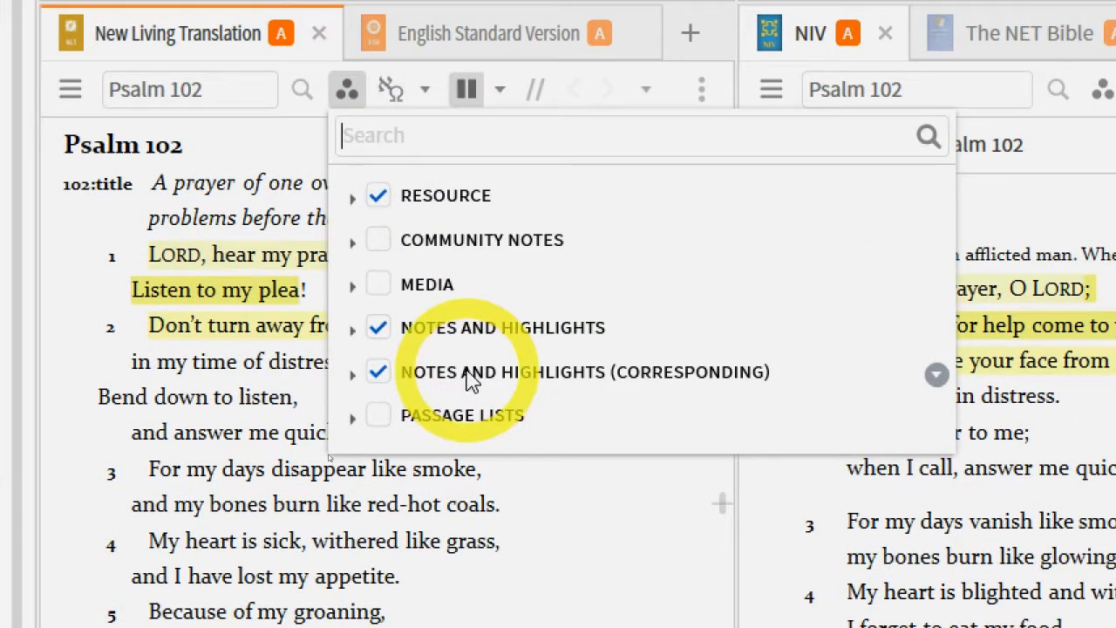
{"action": "left_click", "coordinate": [979, 510]}
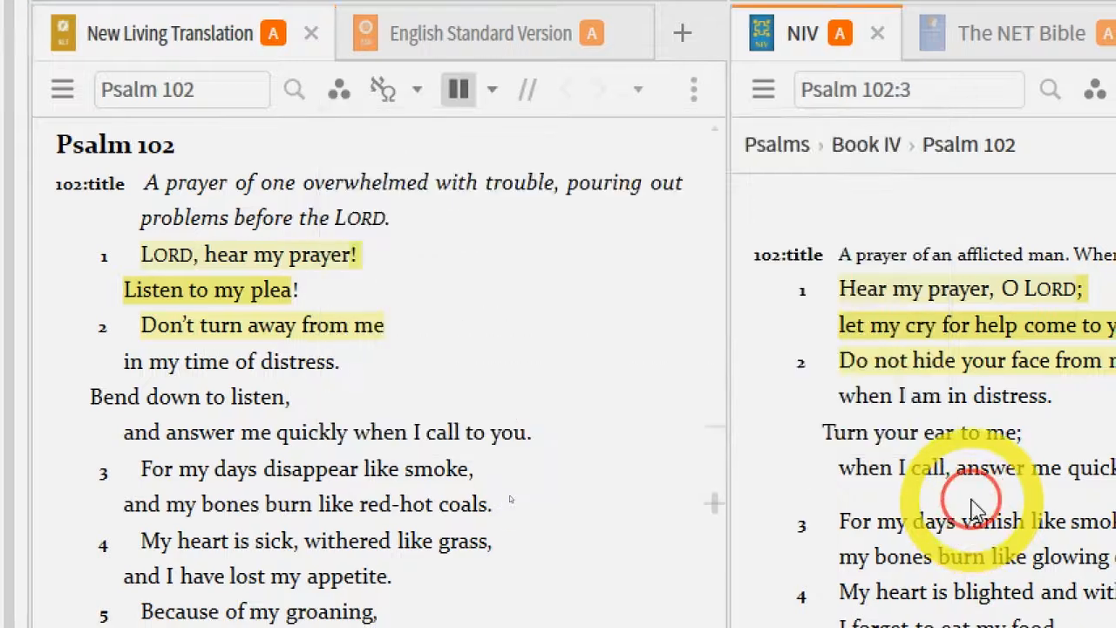
Apply a yellow box highlight to "me quickly." in Psalm 102:2 of the NIV
{"action": "left_click_drag", "start_coordinate": [783, 471], "coordinate": [678, 477]}
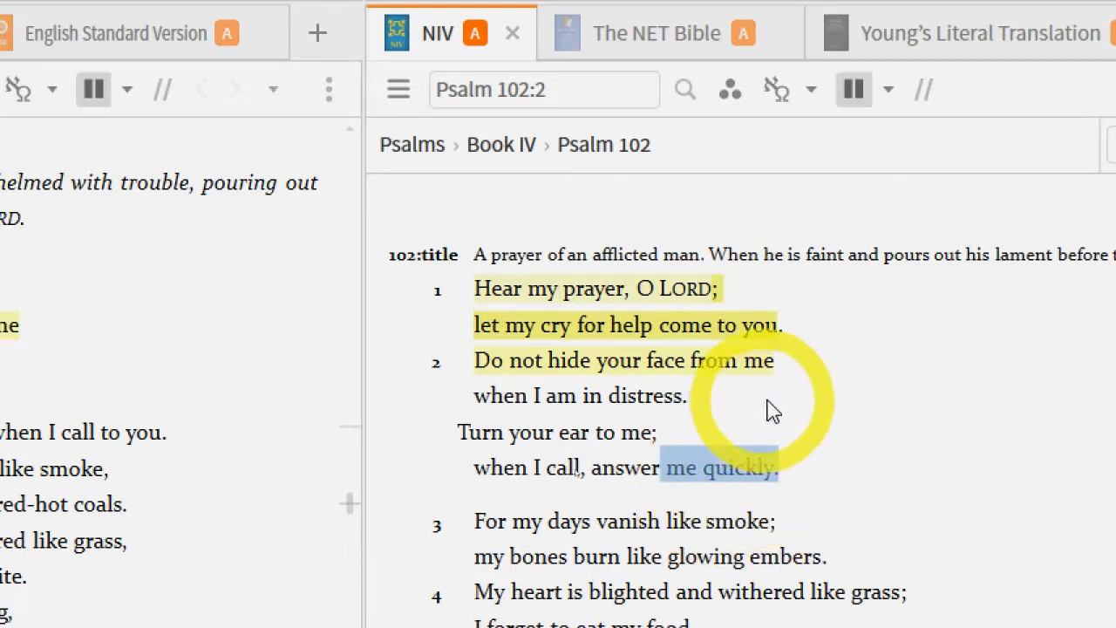
{"action": "key", "text": "g"}
{"action": "left_click", "coordinate": [876, 529]}
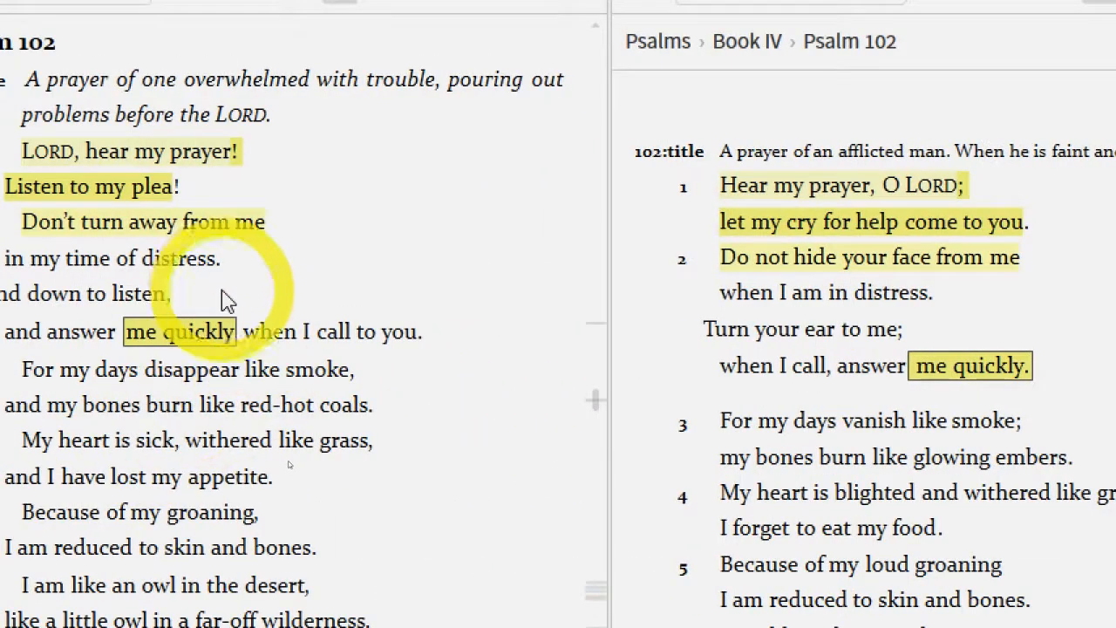
Apply a small-caps yellow box highlight to "of distress." in the New Living Translation, and select NIV text from "embers." to "My heart is blighted and"
{"action": "left_click_drag", "start_coordinate": [223, 254], "coordinate": [121, 252]}
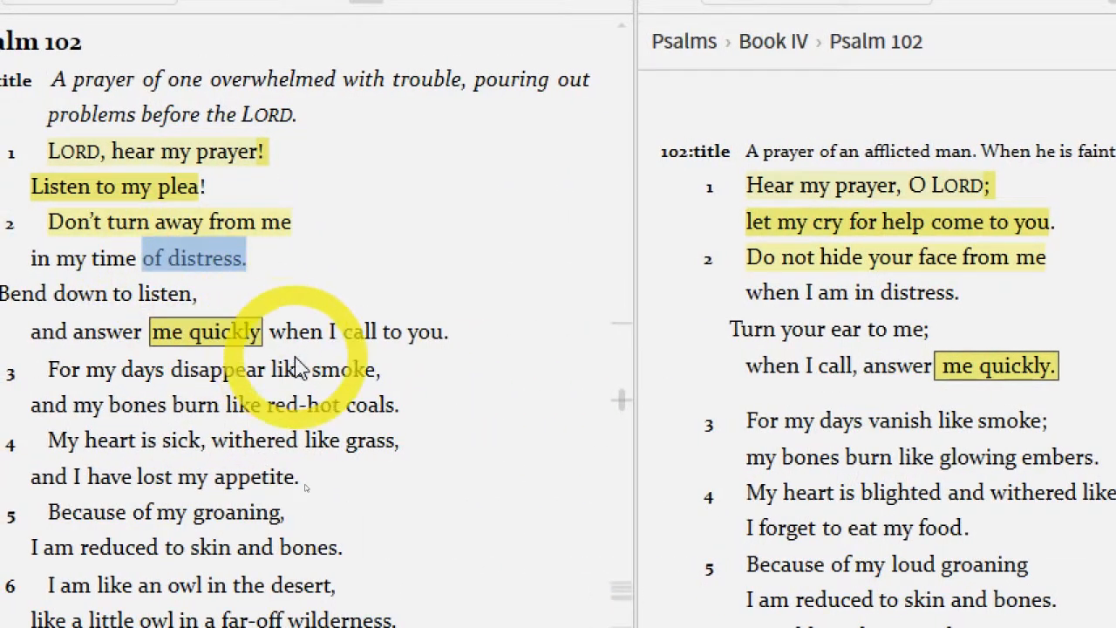
{"action": "key", "text": "c"}
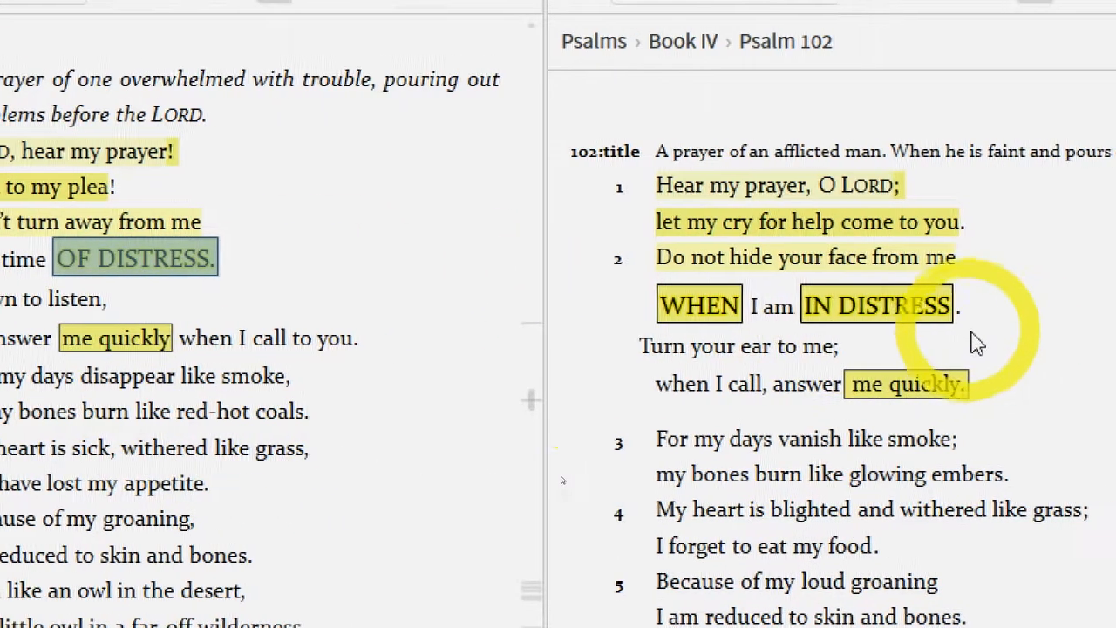
{"action": "left_click_drag", "start_coordinate": [966, 477], "coordinate": [882, 511]}
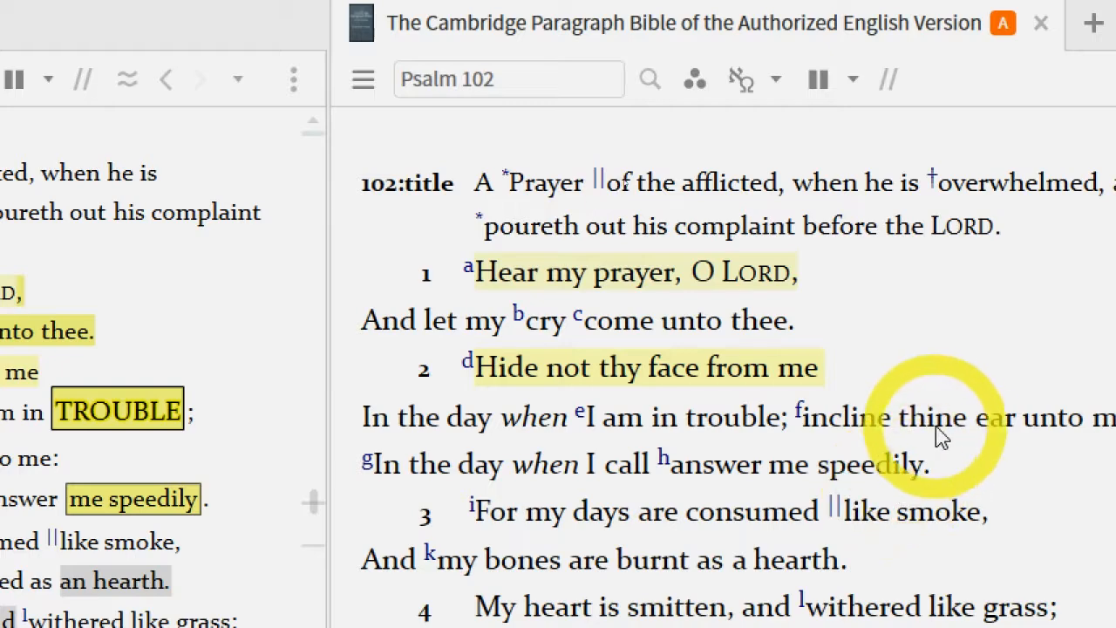
Apply the bold yellow box style with dashes to "in trouble; incline thine" in verse 2 of the Cambridge Paragraph Bible
{"action": "left_click_drag", "start_coordinate": [968, 417], "coordinate": [662, 417]}
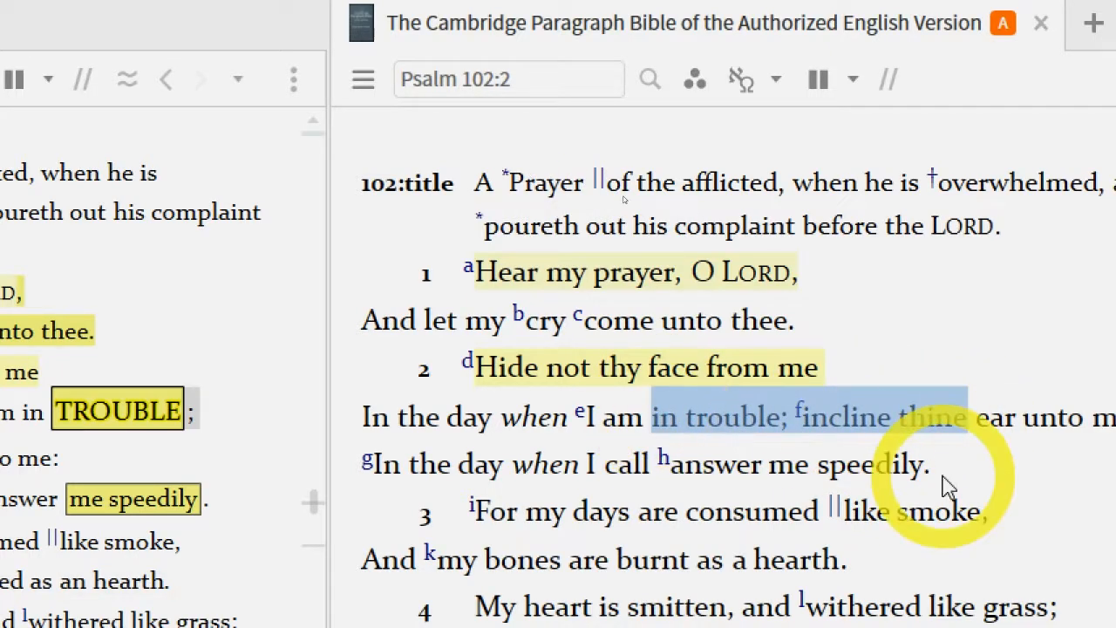
{"action": "key", "text": "h"}
{"action": "left_click", "coordinate": [815, 487]}
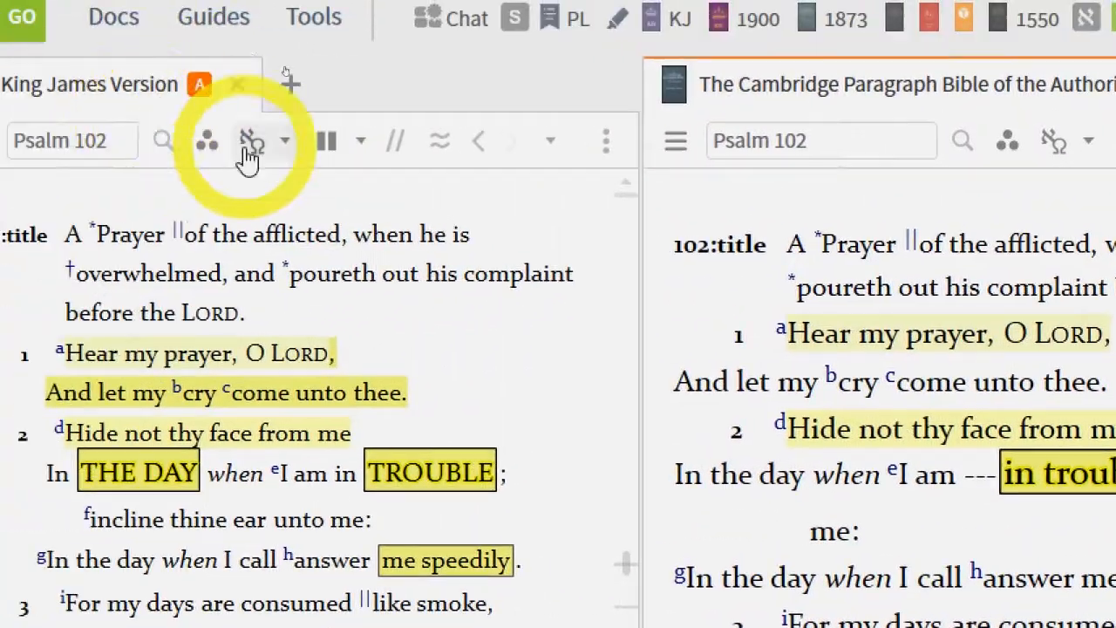
{"action": "left_click", "coordinate": [248, 150]}
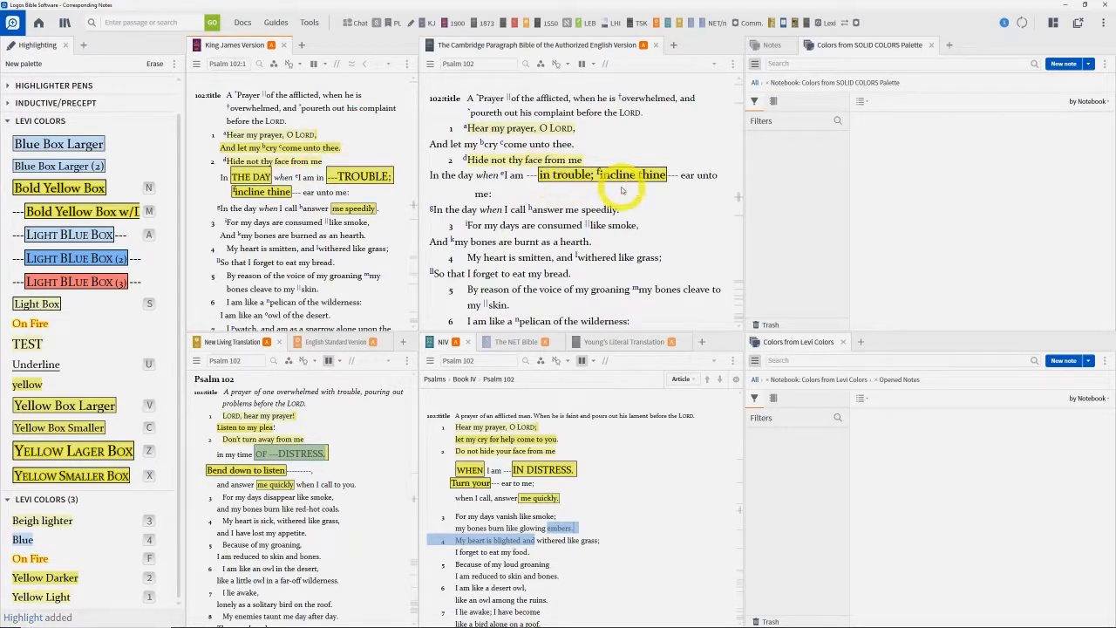
Remove the highlights from Psalm 102:1–2 in the Cambridge Paragraph Bible and the NIV
{"action": "left_click_drag", "start_coordinate": [651, 185], "coordinate": [467, 122]}
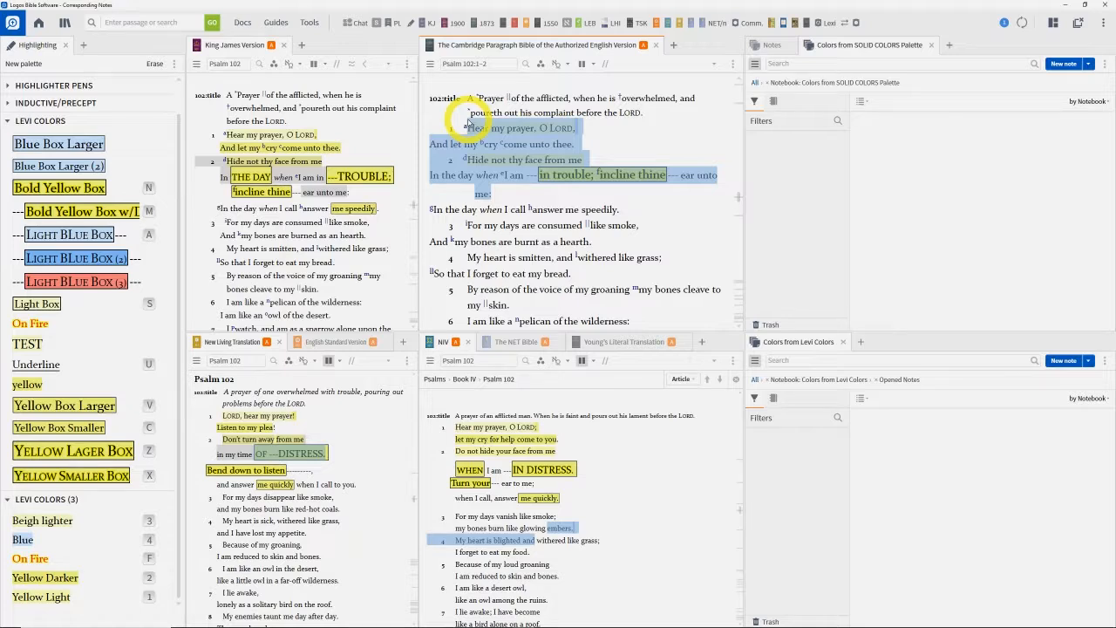
{"action": "key", "text": "Delete"}
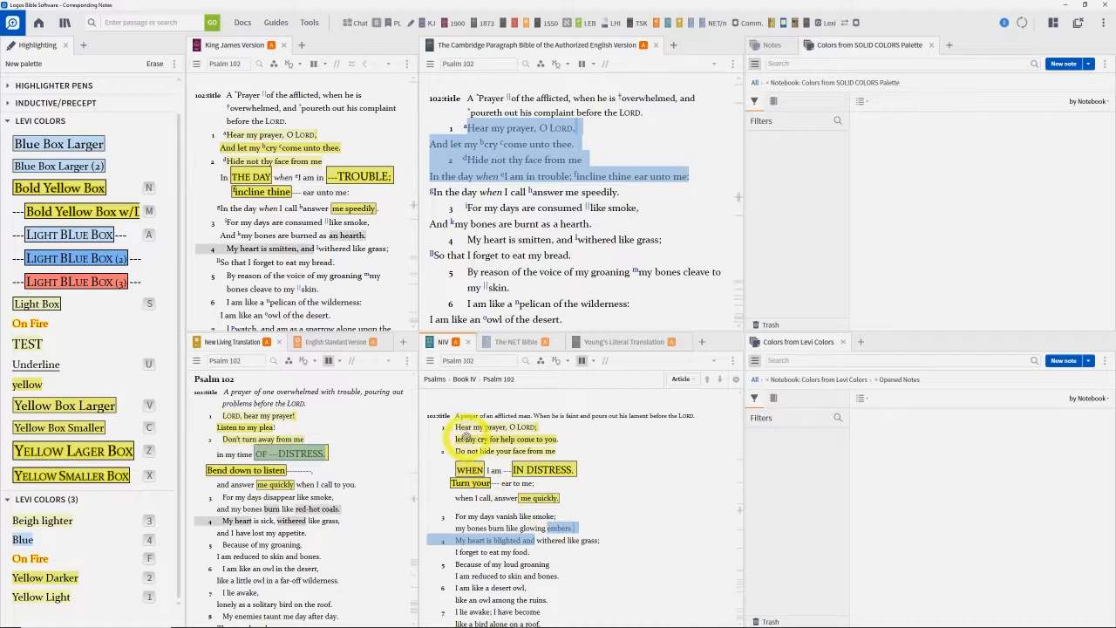
{"action": "left_click", "coordinate": [563, 498]}
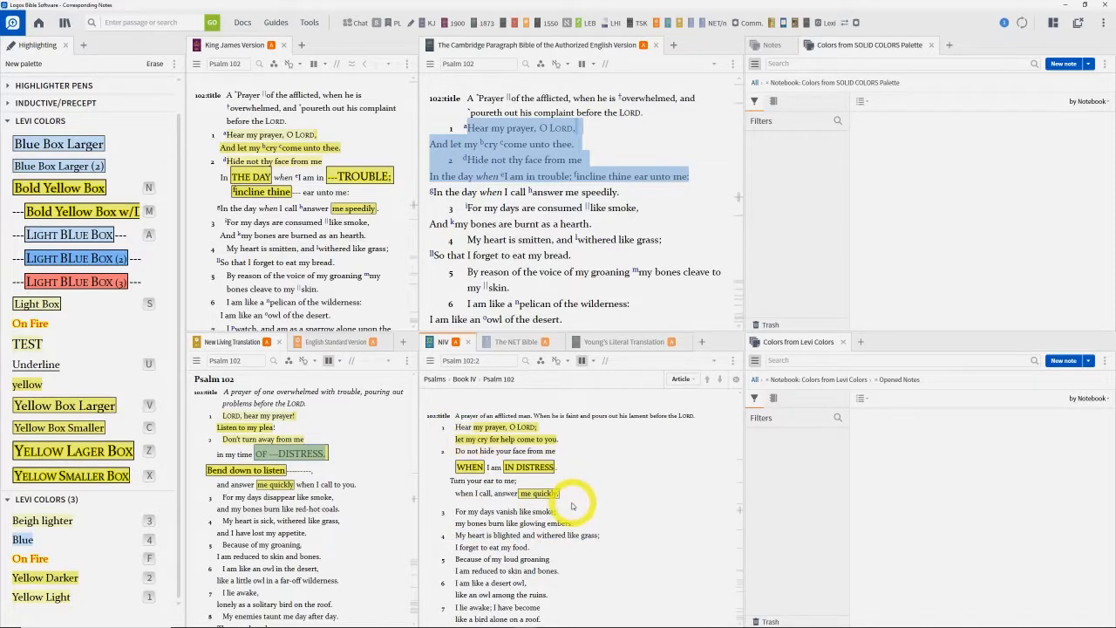
{"action": "left_click", "coordinate": [461, 427], "text": "shift"}
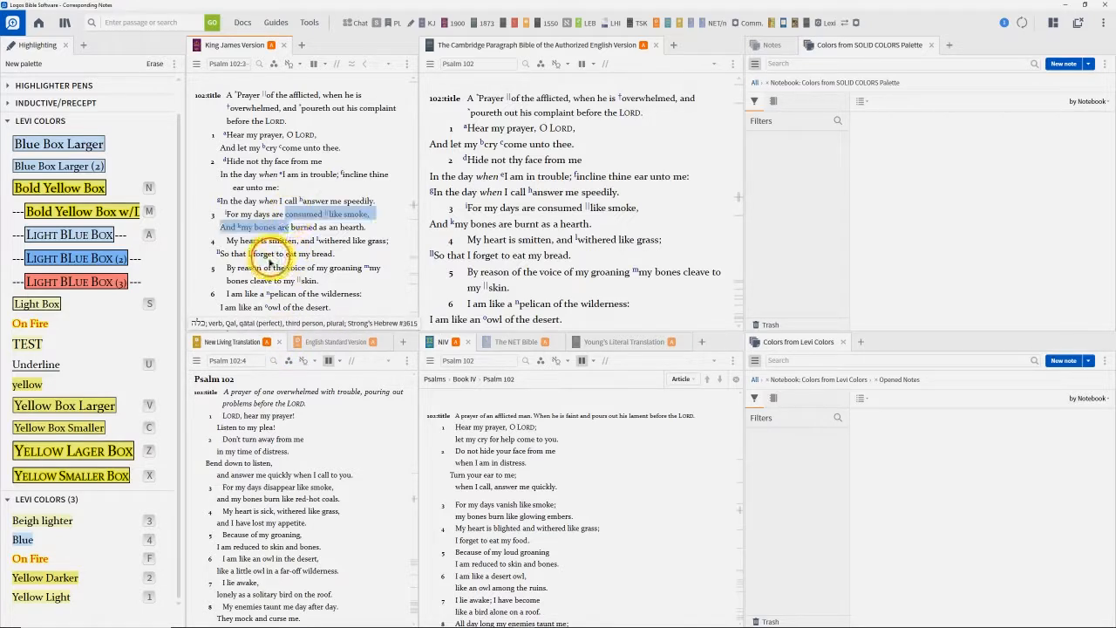
Select passages in King James Psalm 102:3–5 and NIV Psalm 102:2–3 to examine the corresponding words in the other translations
{"action": "left_click_drag", "start_coordinate": [271, 257], "coordinate": [273, 280]}
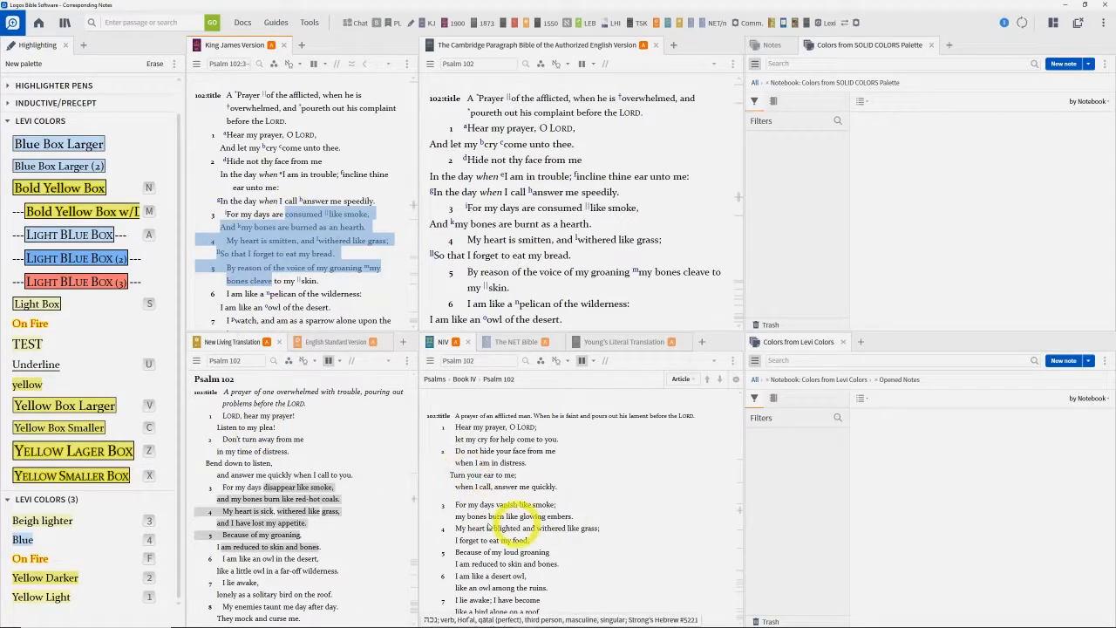
{"action": "left_click_drag", "start_coordinate": [490, 500], "coordinate": [495, 505]}
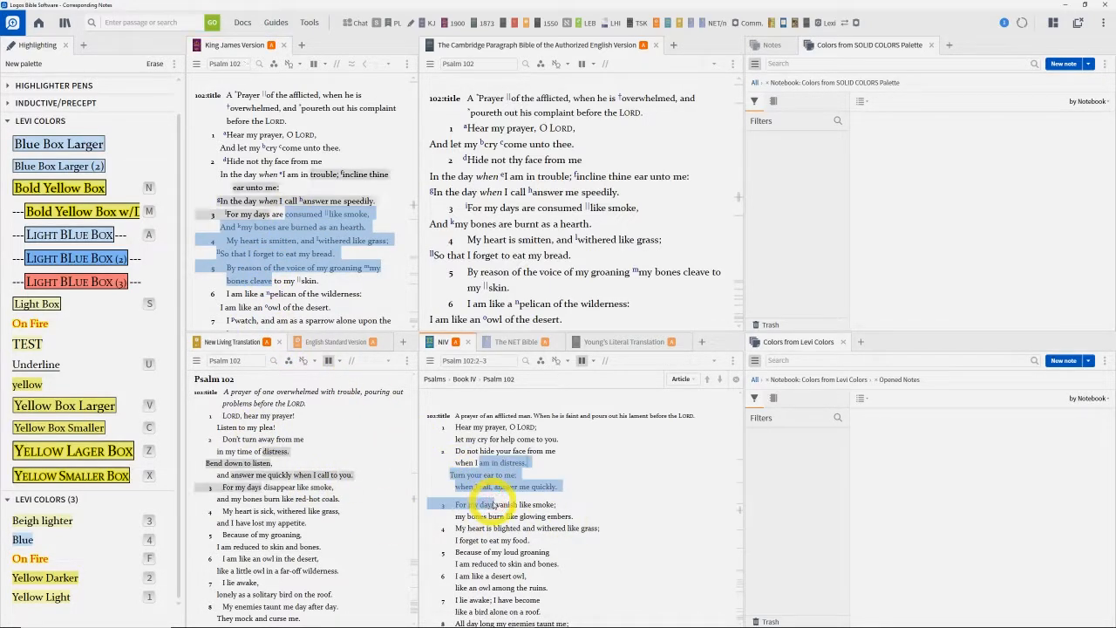
{"action": "left_click", "coordinate": [637, 153]}
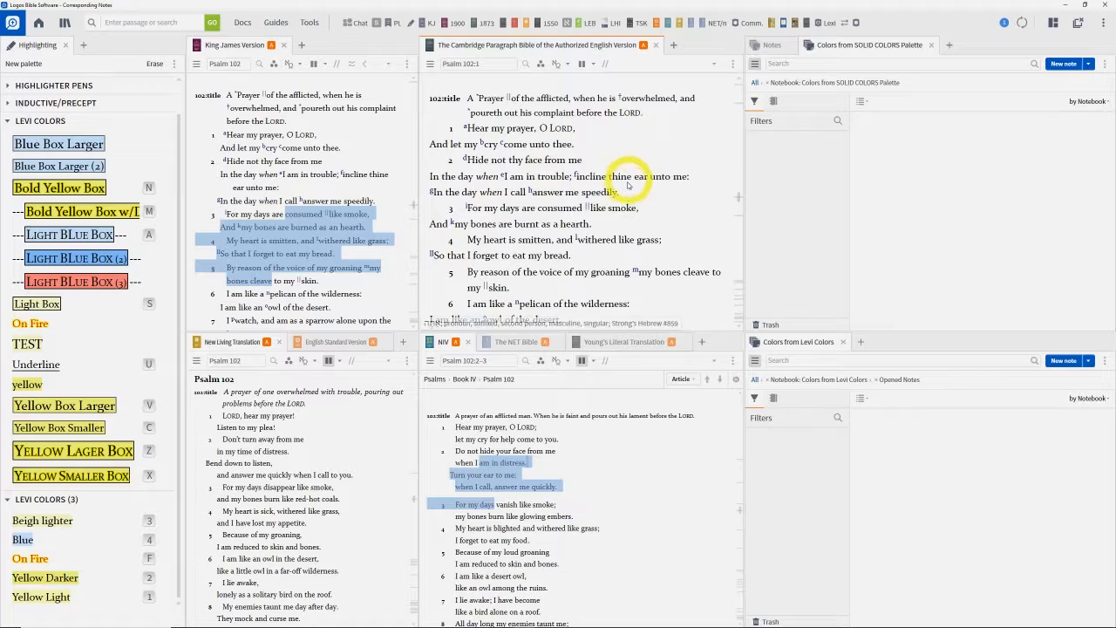
Highlight Psalm 102:2 from "in trouble;" through "answer me speedily." in light yellow in the Cambridge Paragraph Bible
{"action": "left_click_drag", "start_coordinate": [583, 191], "coordinate": [534, 175]}
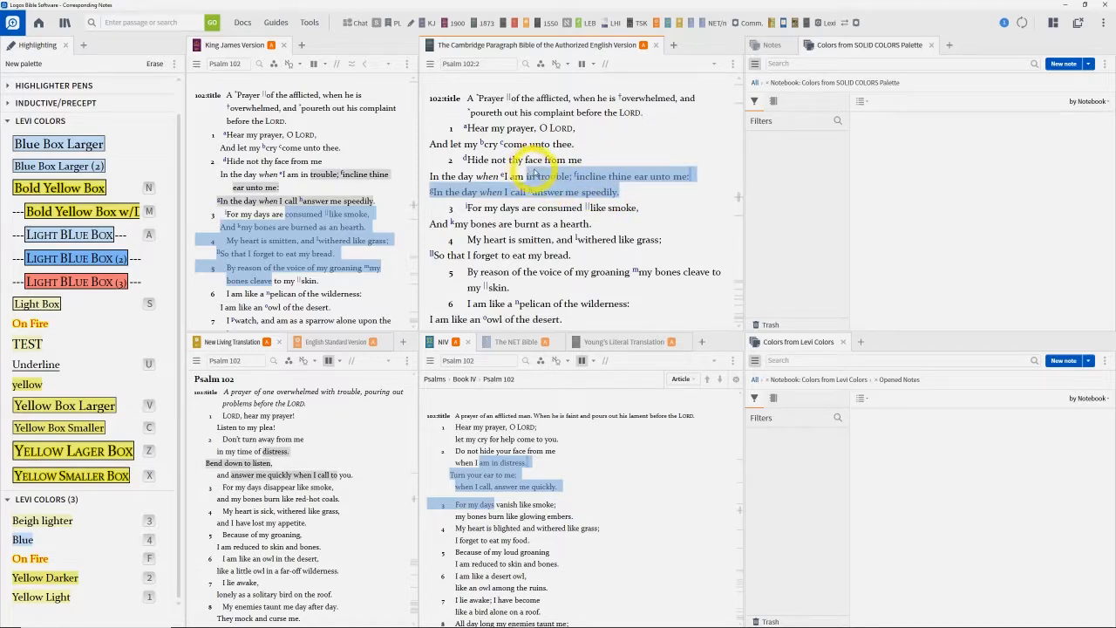
{"action": "left_click", "coordinate": [373, 281]}
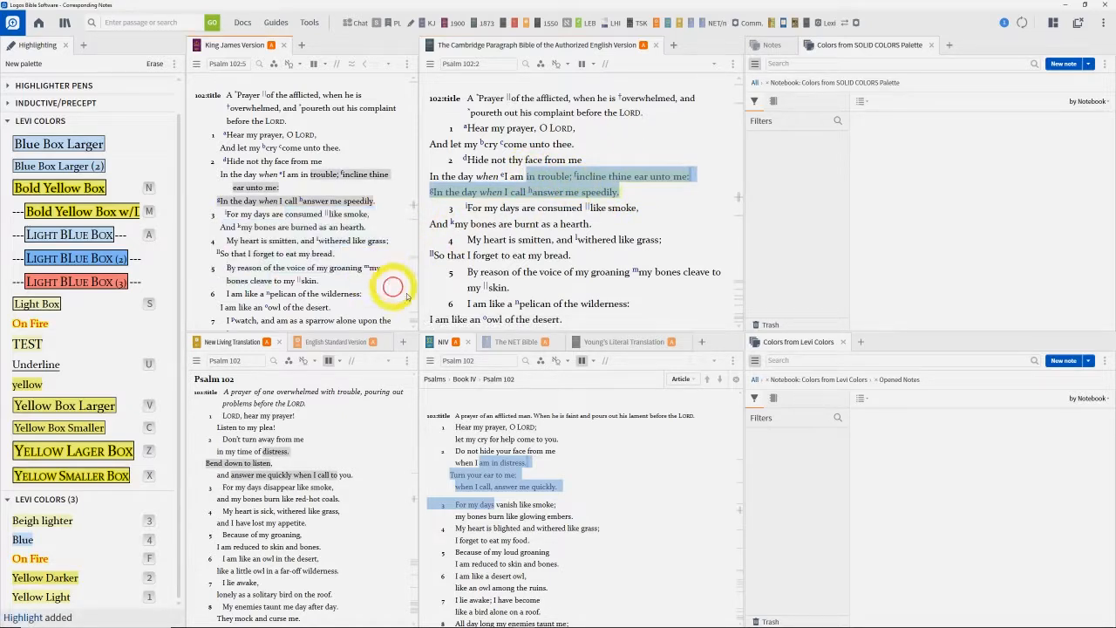
{"action": "left_click", "coordinate": [381, 505]}
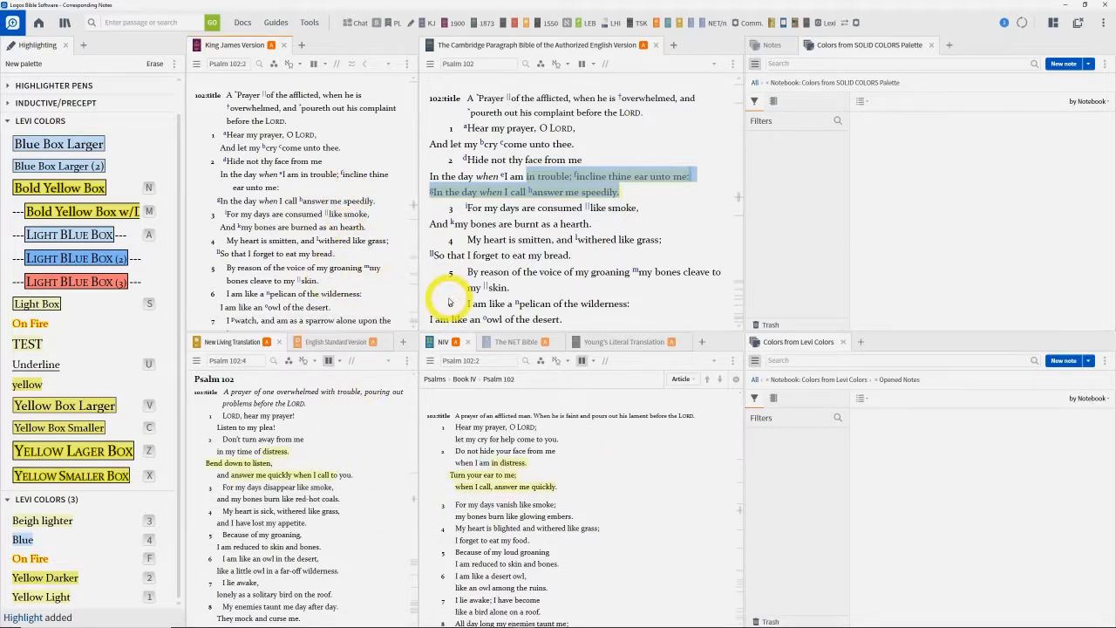
{"action": "left_click", "coordinate": [629, 130]}
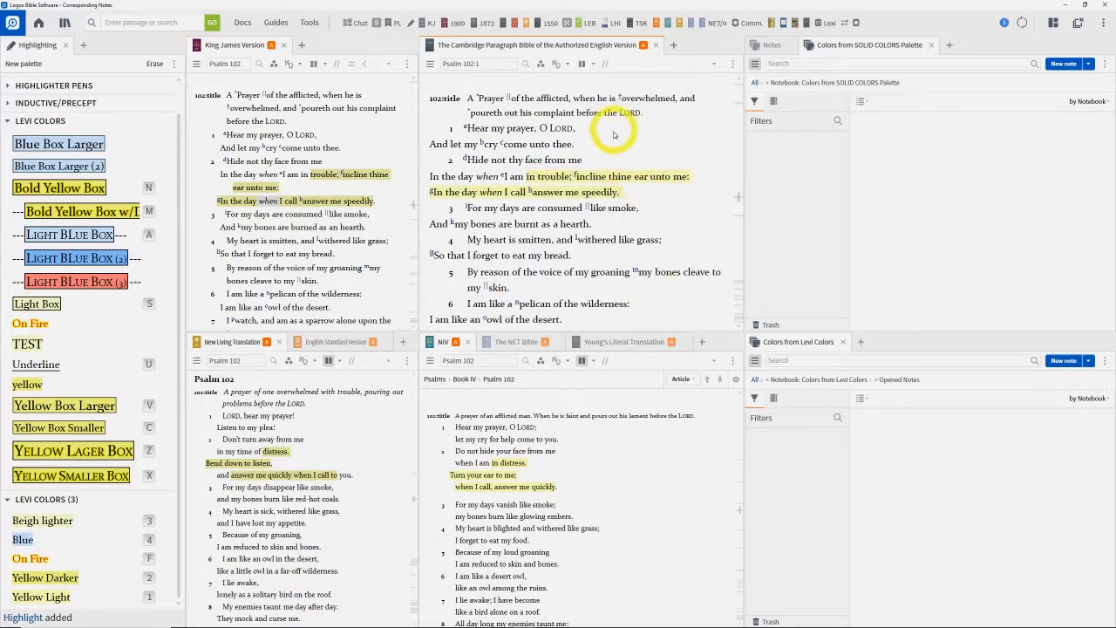
Select Cambridge text from "overwhelmed" through "Hear my prayer, O LORD," and inspect the King James Version's notebook filters for corresponding notes and highlights
{"action": "left_click_drag", "start_coordinate": [576, 229], "coordinate": [628, 127]}
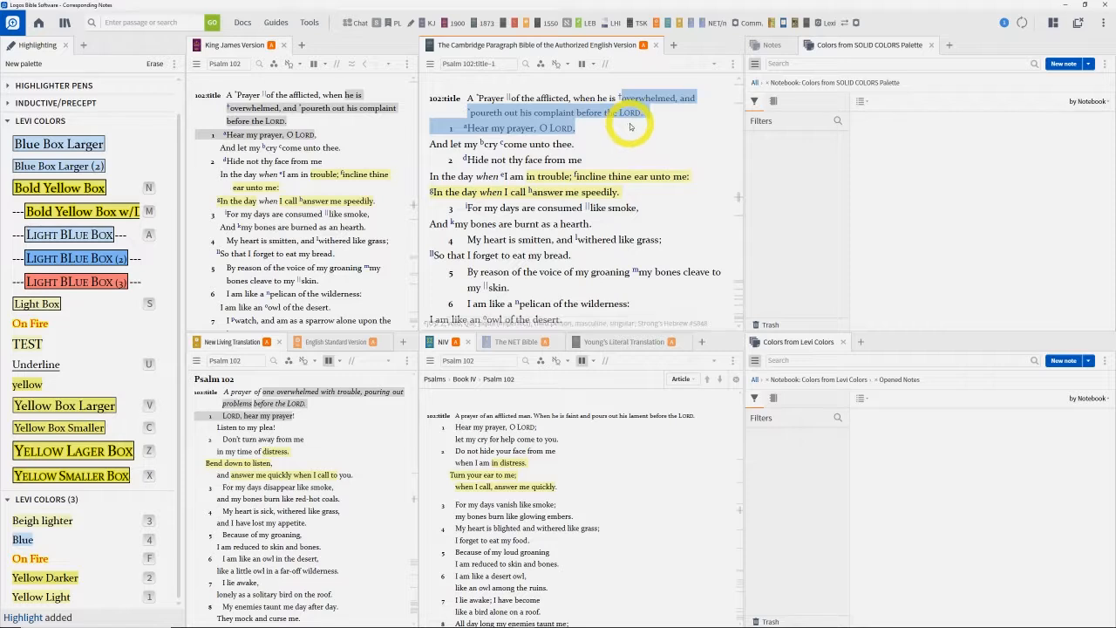
{"action": "left_click", "coordinate": [273, 65]}
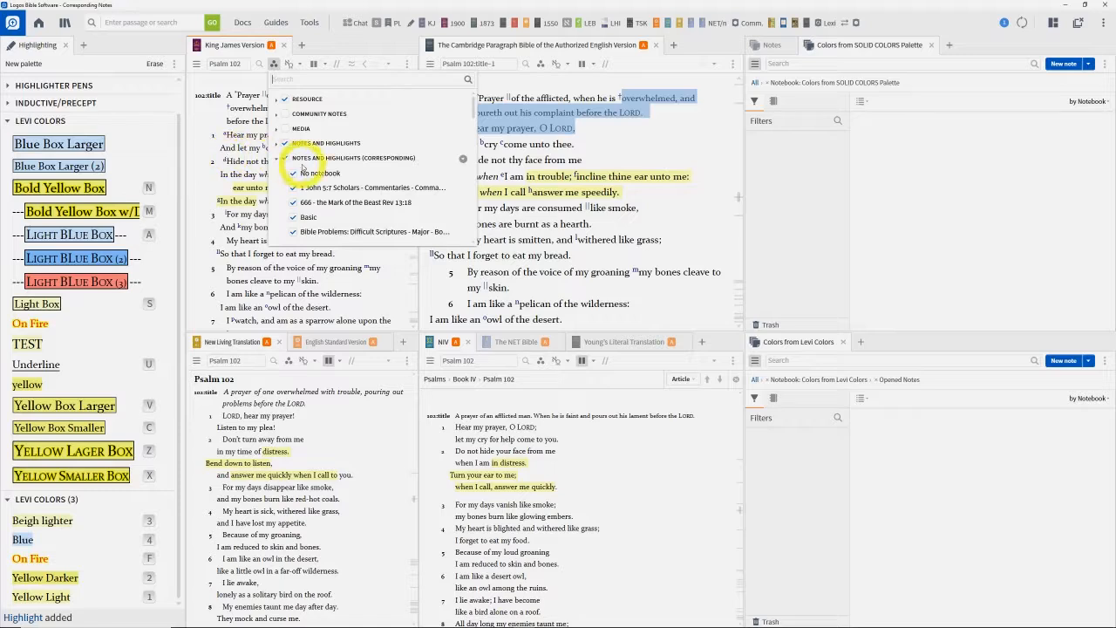
{"action": "left_click", "coordinate": [211, 153]}
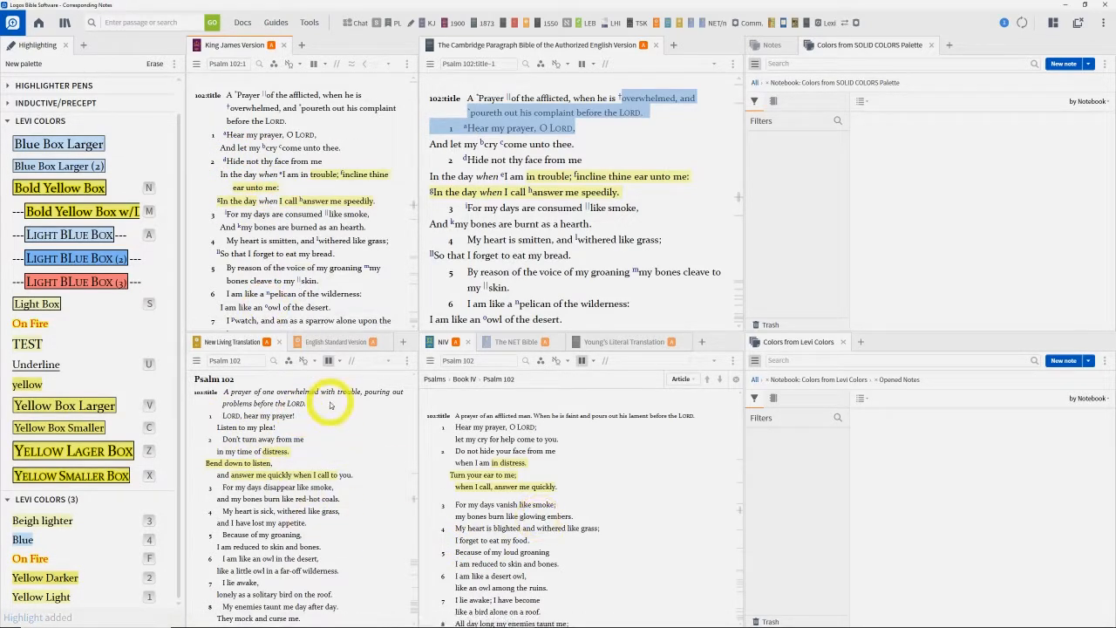
{"action": "left_click", "coordinate": [638, 207]}
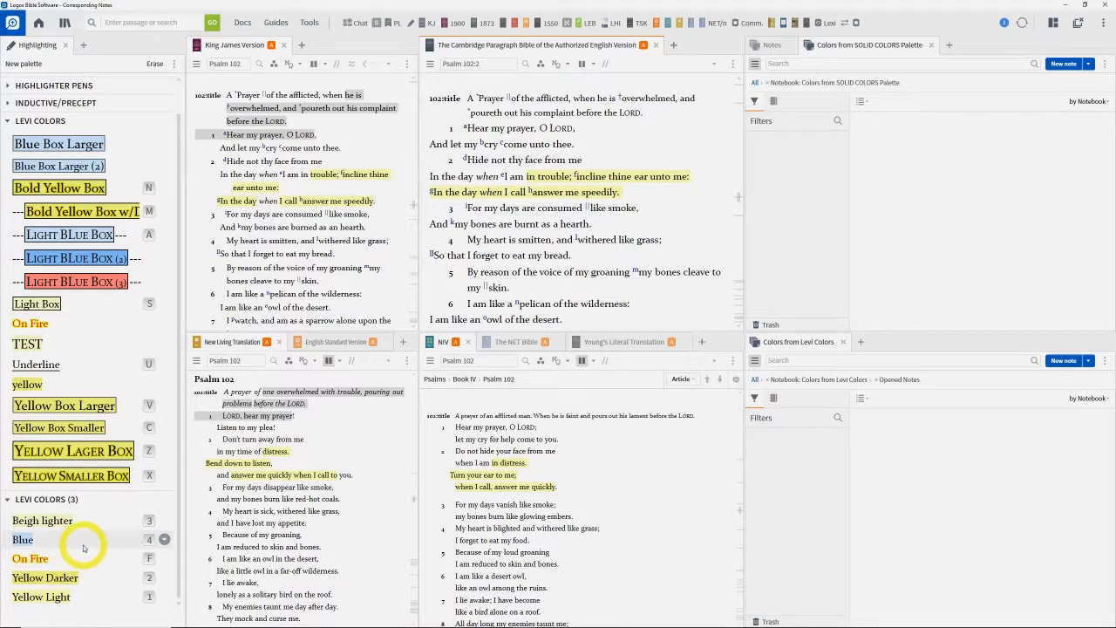
Collapse and re-expand the LEVI COLORS (3) palette to review its highlighting styles
{"action": "left_click", "coordinate": [96, 509]}
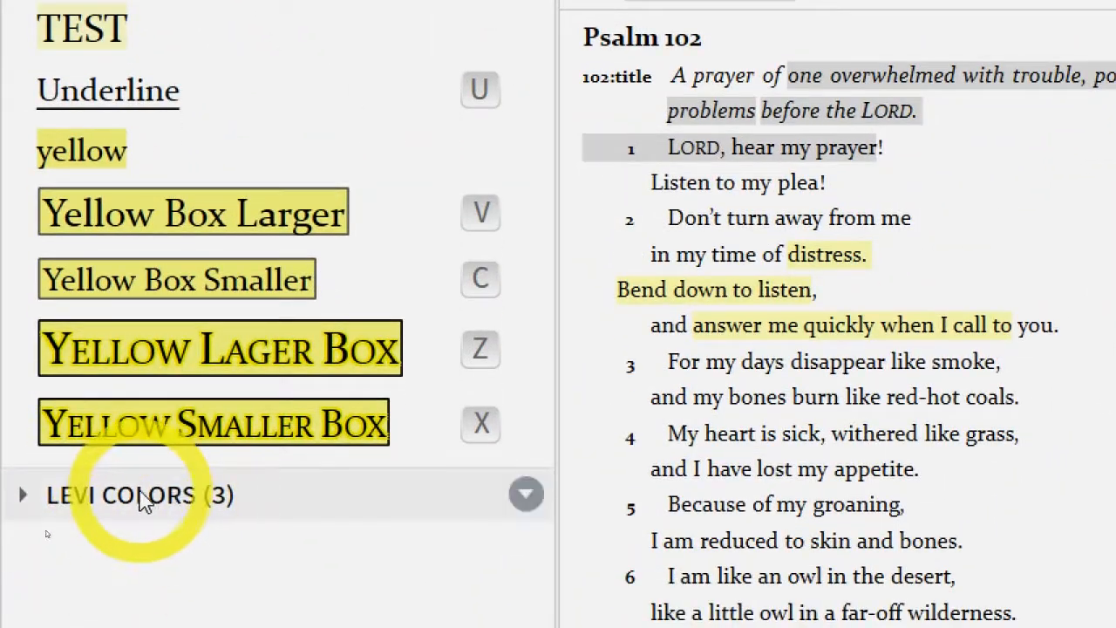
{"action": "left_click", "coordinate": [143, 526]}
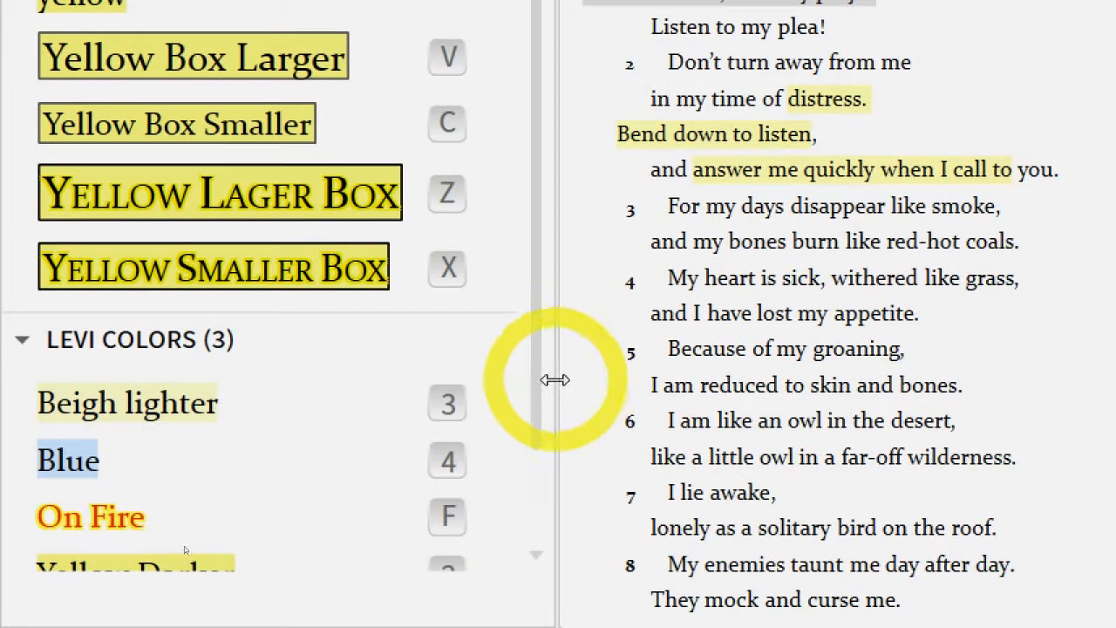
{"action": "left_click_drag", "start_coordinate": [541, 398], "coordinate": [538, 517]}
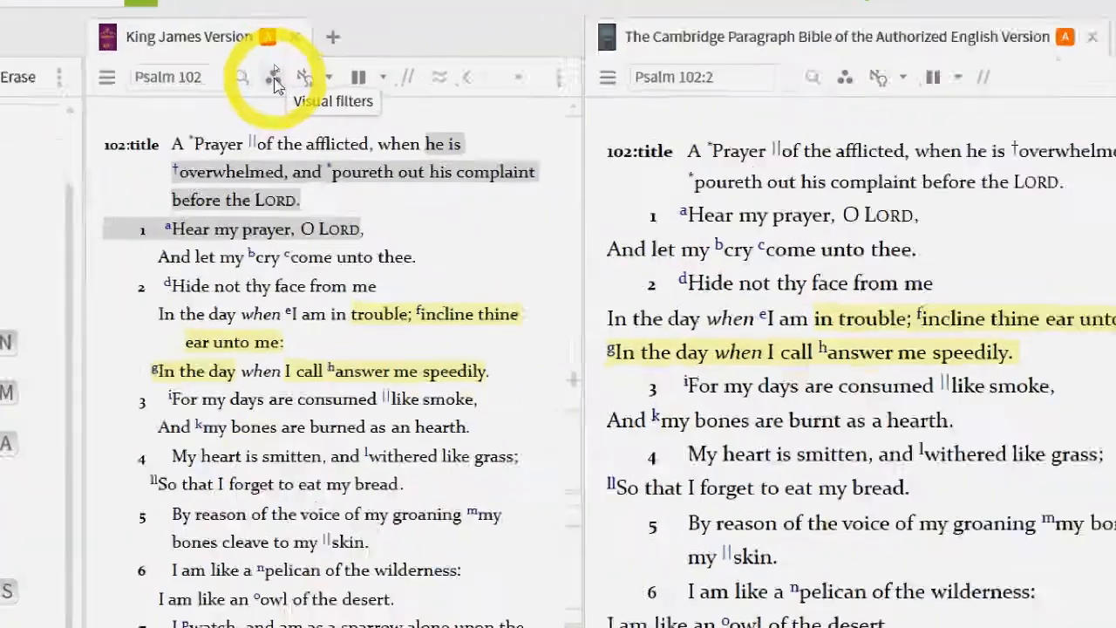
Turn off the "Colors from Levi Colors" notebook under corresponding notes and highlights in the King James Version's visual filters
{"action": "left_click", "coordinate": [274, 65]}
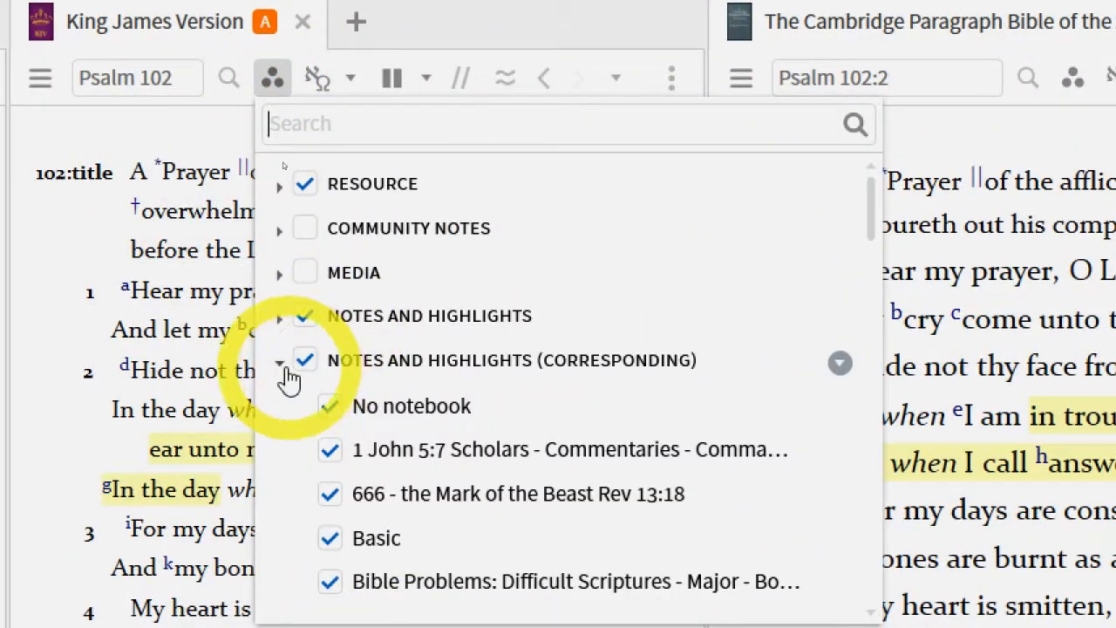
{"action": "left_click_drag", "start_coordinate": [867, 227], "coordinate": [843, 339]}
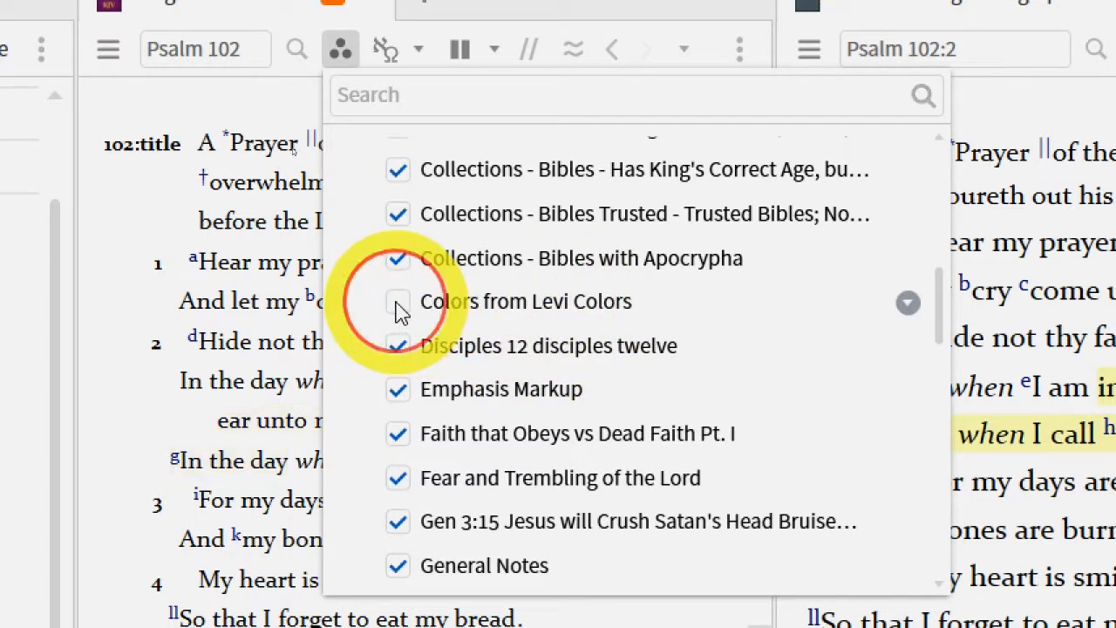
{"action": "left_click", "coordinate": [166, 436]}
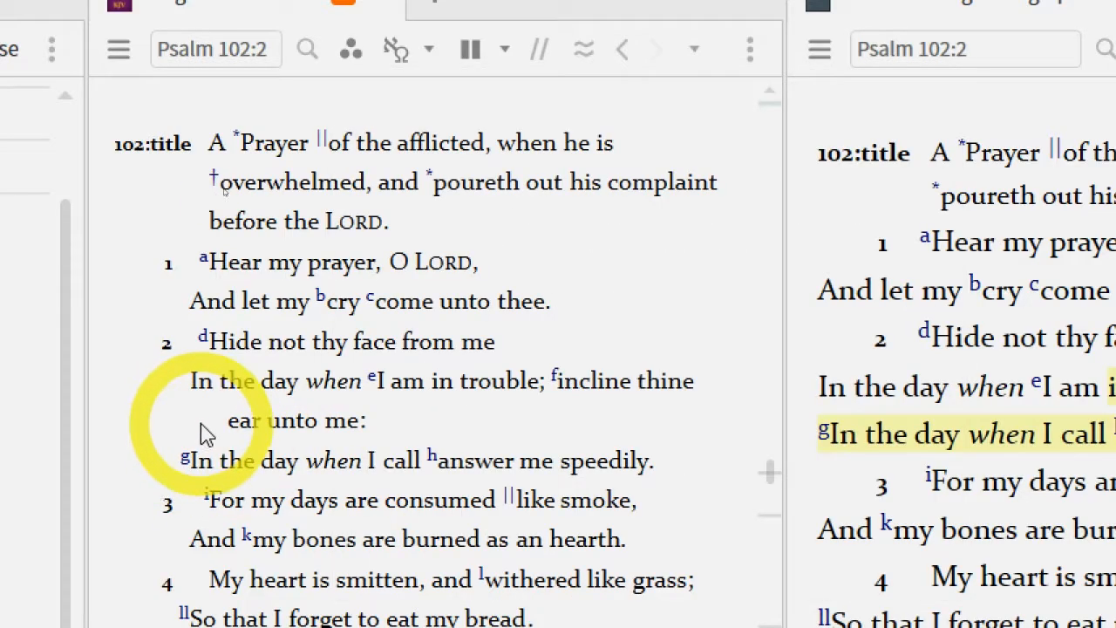